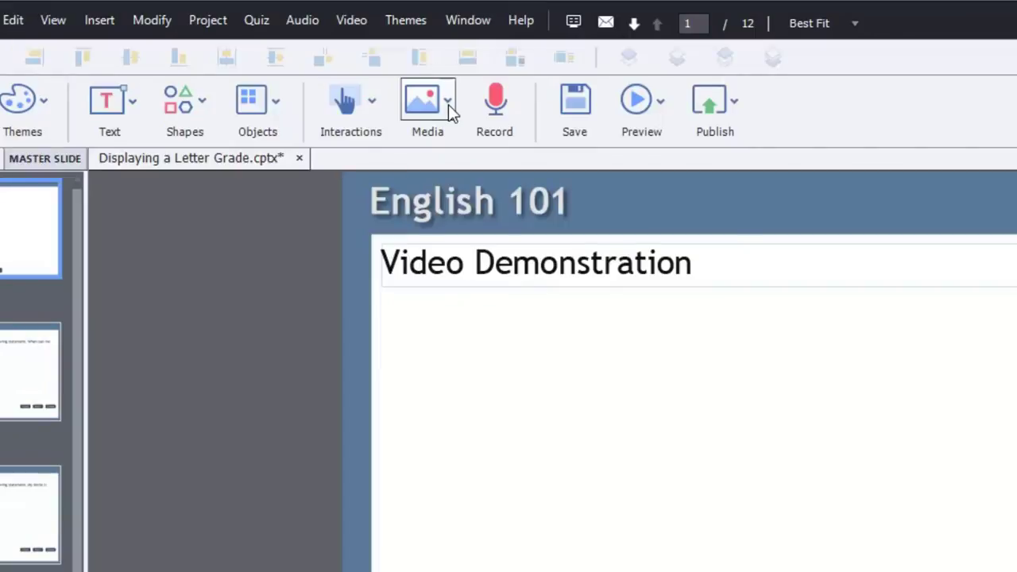
Choose Video from the Media menu to bring up the Insert Video dialog
click(448, 104)
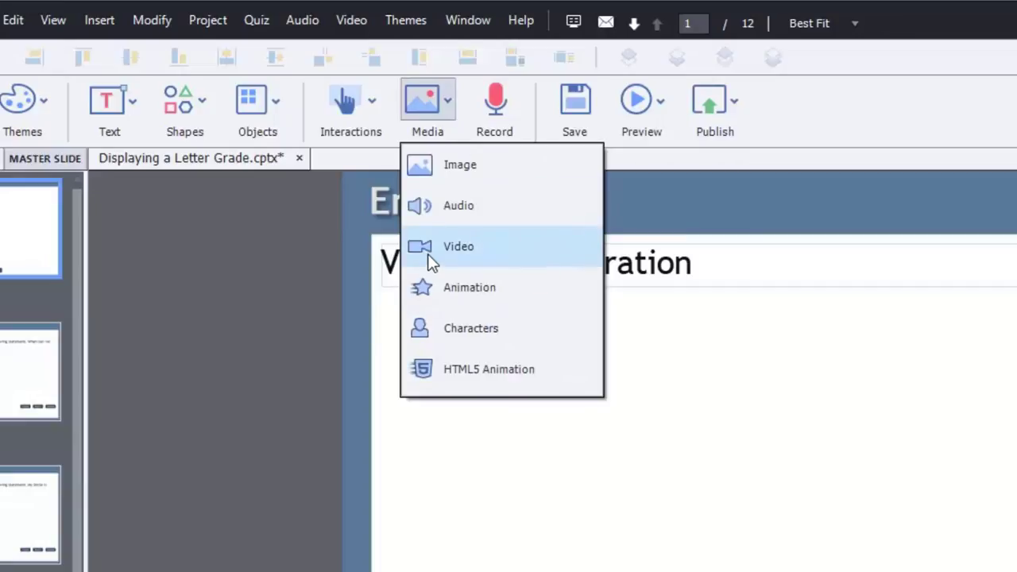
click(508, 249)
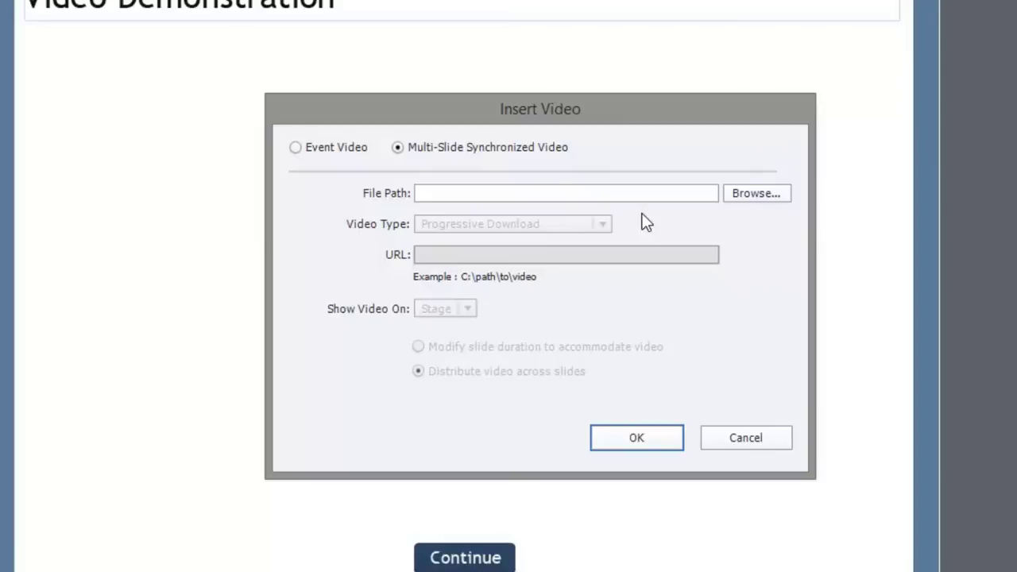
Browse for a video file, then cancel the file chooser without selecting anything
click(754, 193)
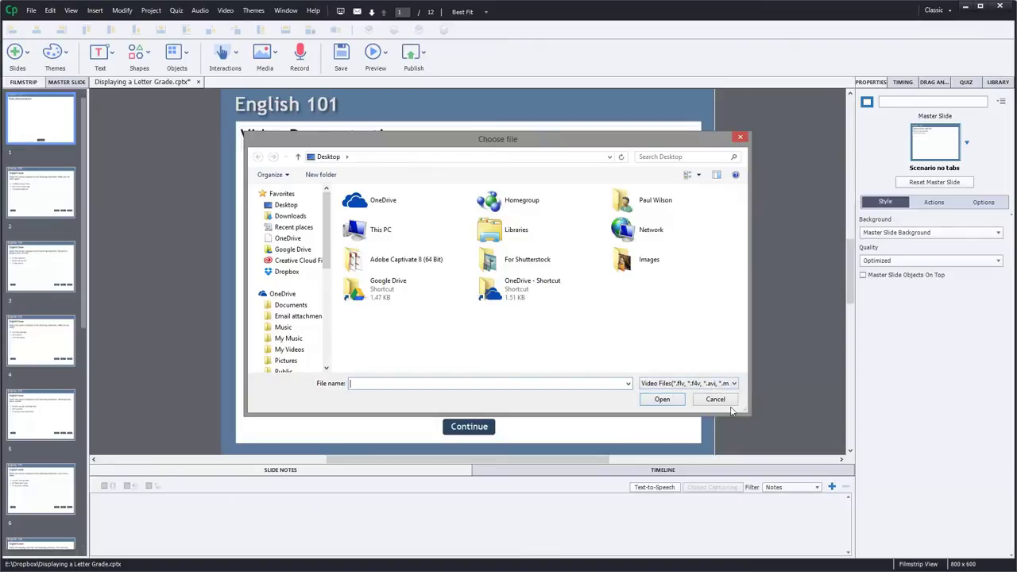
click(715, 399)
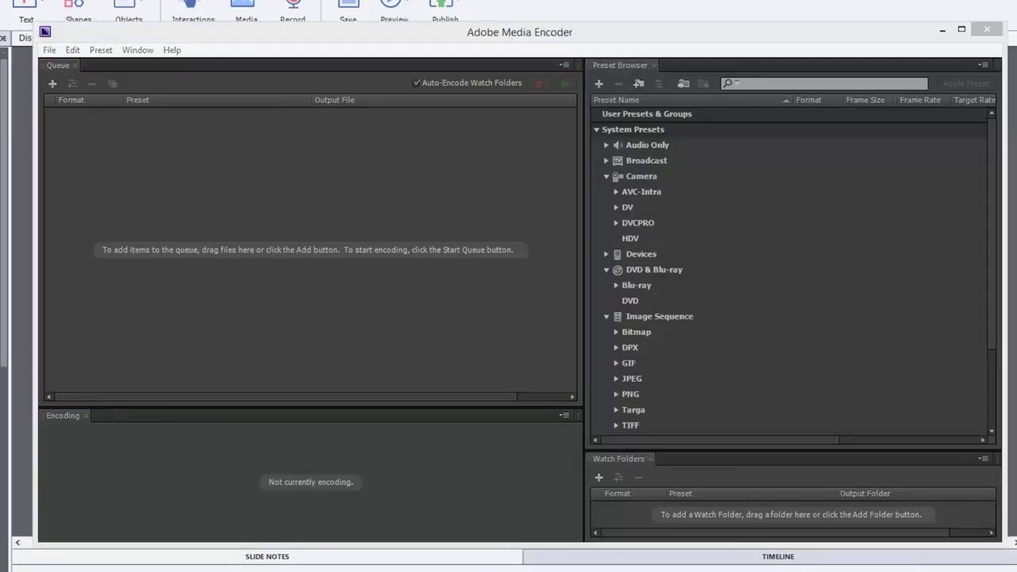
Drag DSC_0208.wmv from the desktop into the Media Encoder queue
drag(1015, 444, 157, 170)
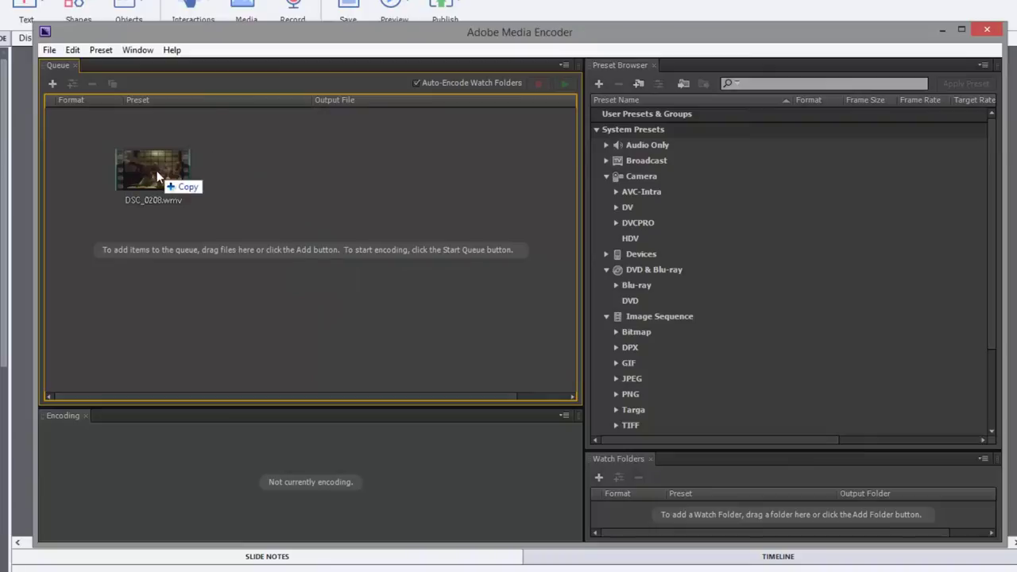
drag(156, 170, 373, 276)
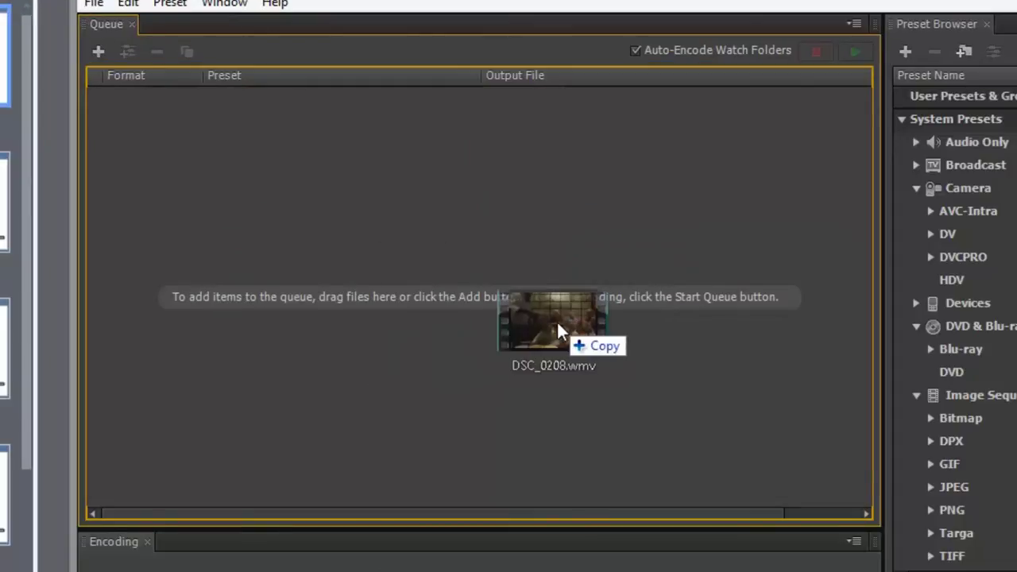
drag(558, 329, 467, 242)
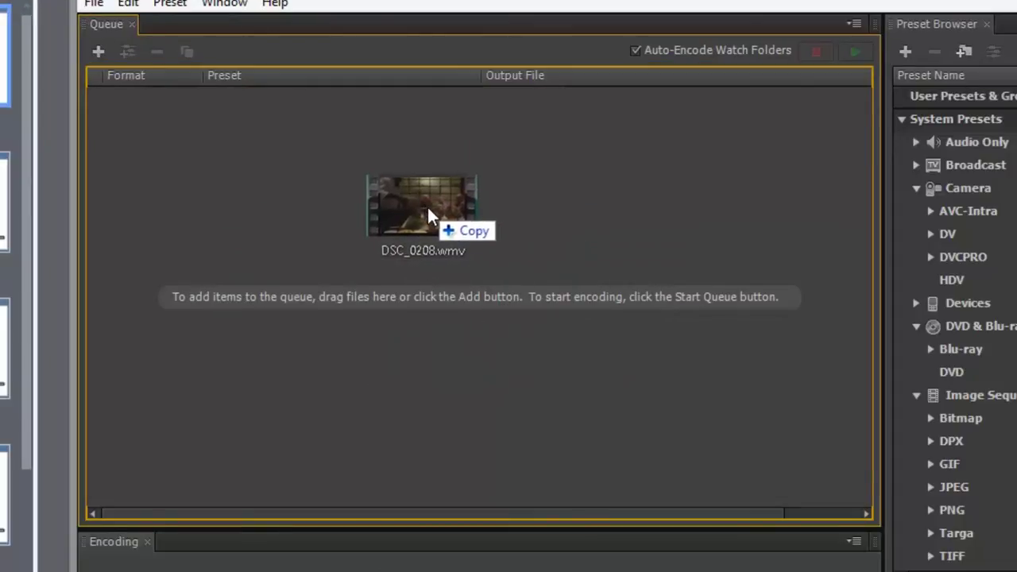
drag(429, 211, 429, 211)
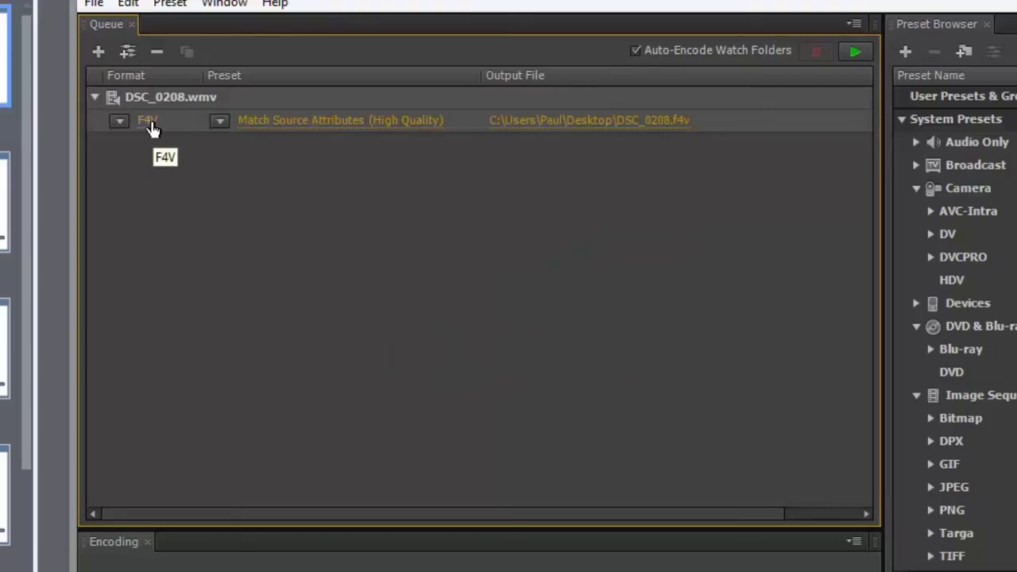
Set the DSC_0208 job's format to H.264, keep the preset, and open its Export Settings
click(122, 124)
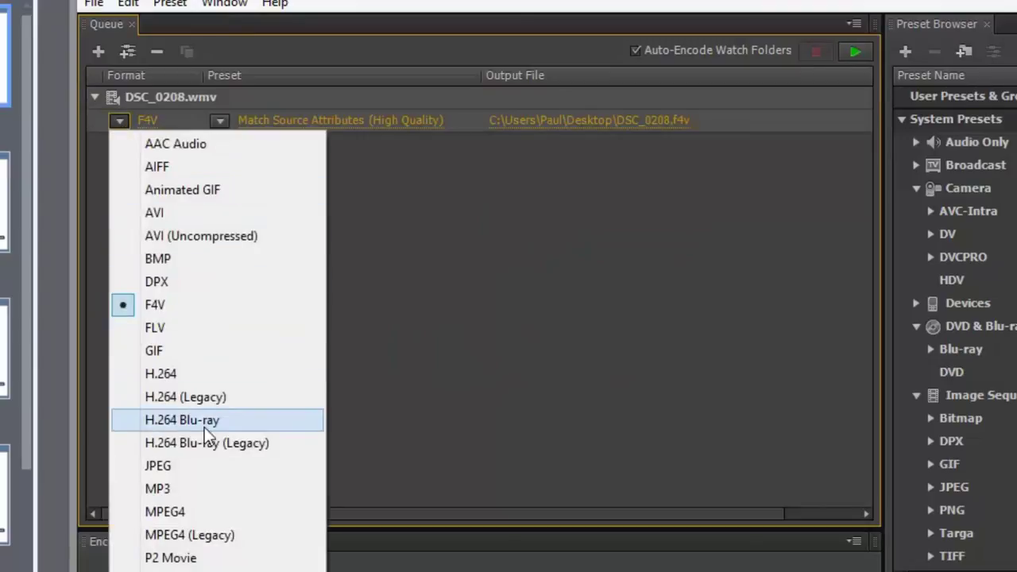
click(184, 378)
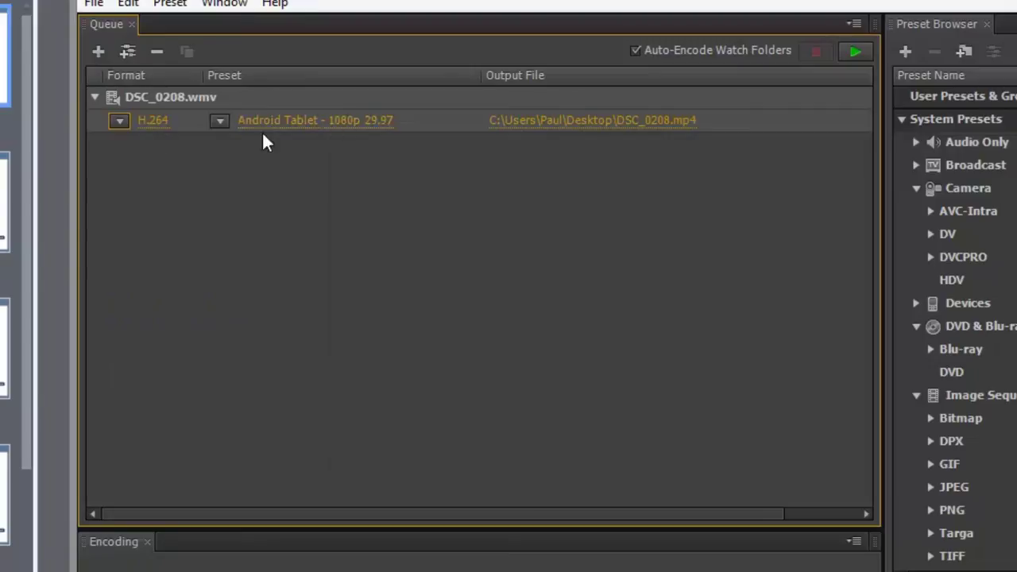
click(220, 122)
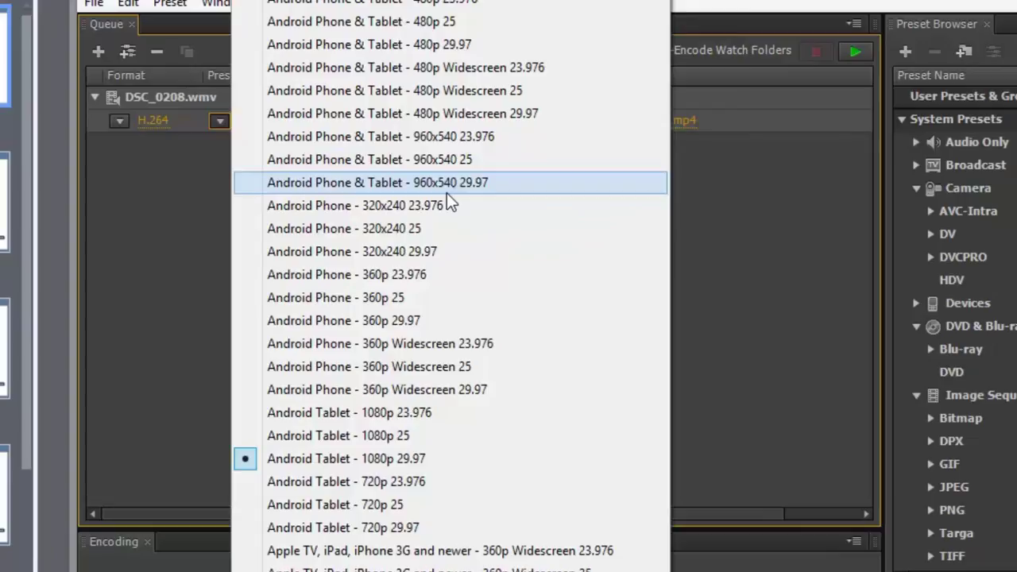
click(703, 276)
mouse_move(332, 129)
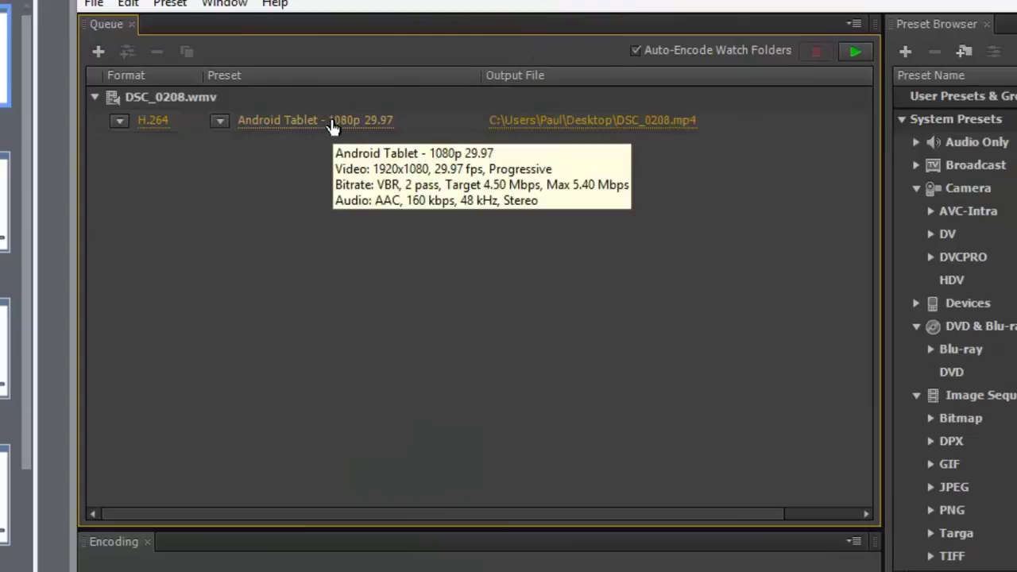
click(332, 126)
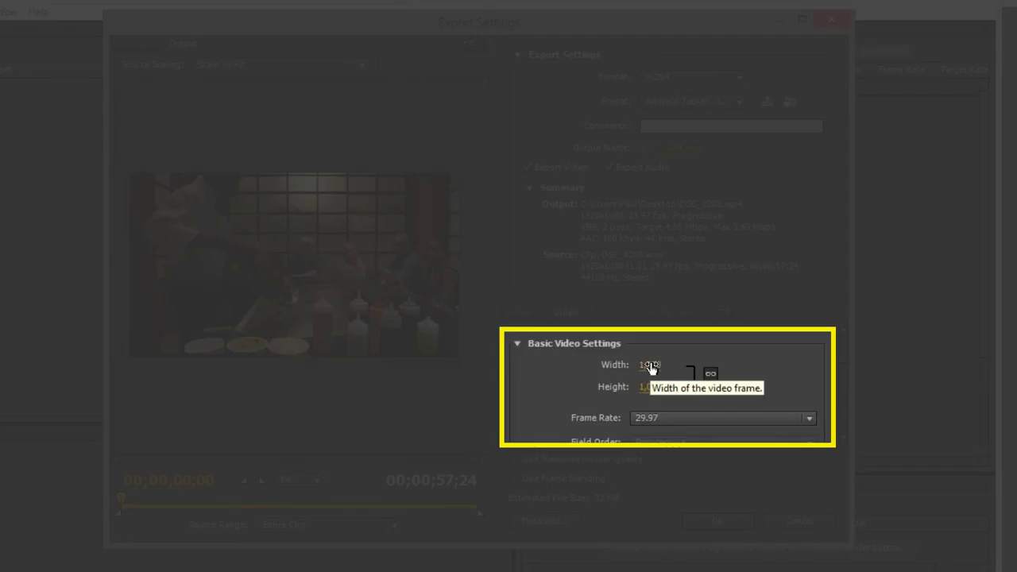
Set the output width to 700 so height becomes 394, and confirm the export settings
click(649, 366)
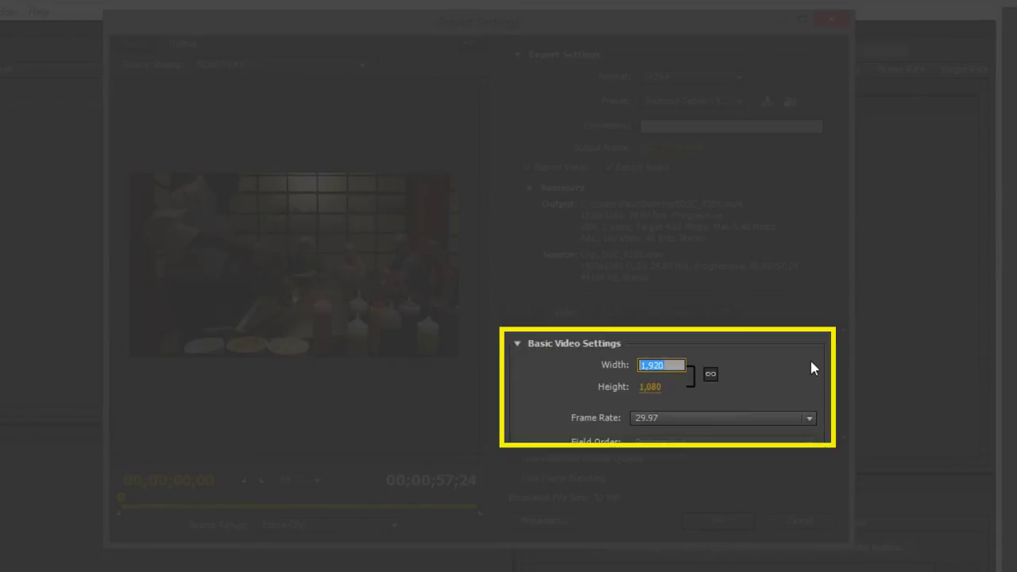
text(700)
click(812, 367)
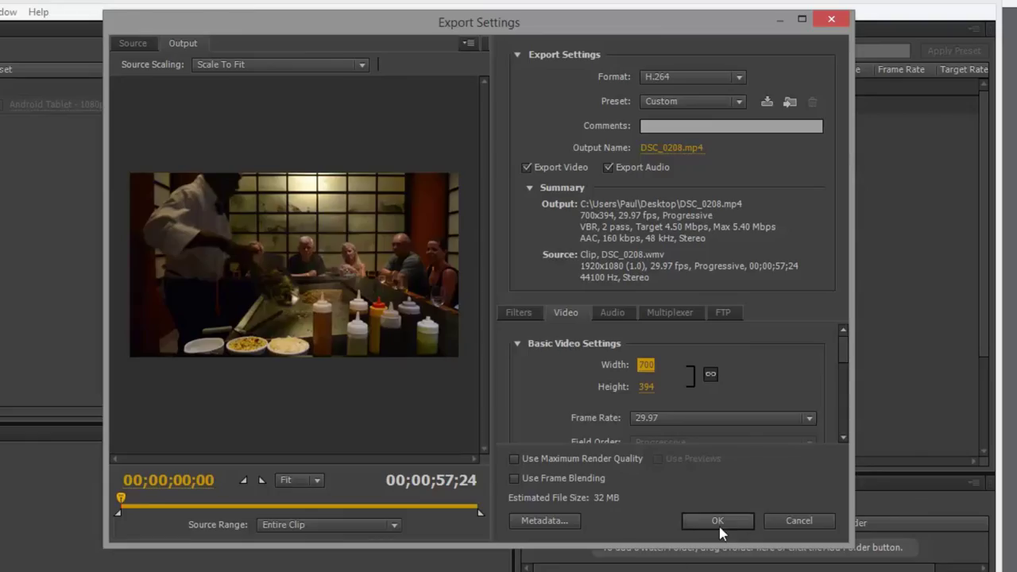
click(718, 522)
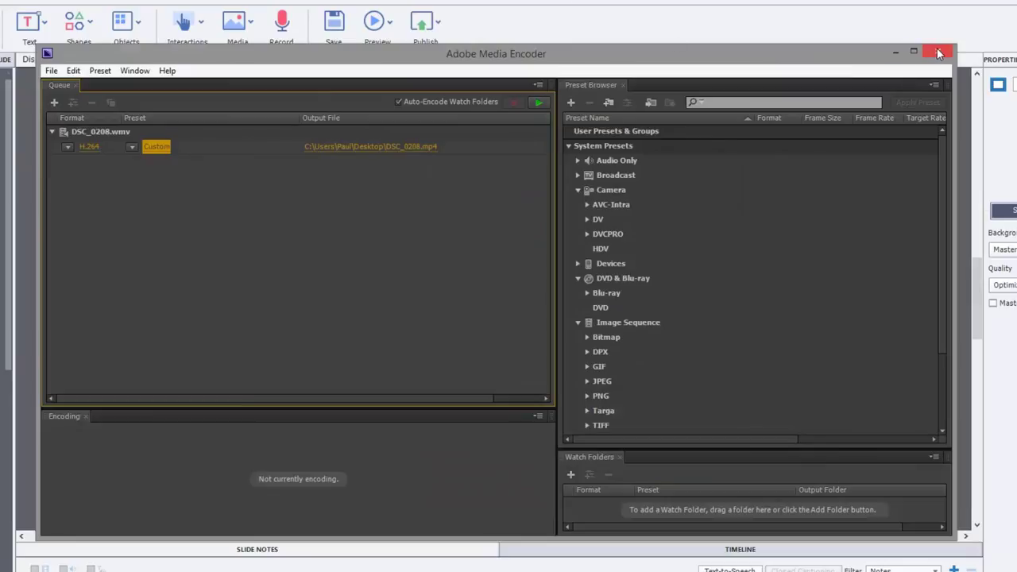
Close Media Encoder and pick DSC_0208.mp4 from the Images folder for Insert Video
click(938, 53)
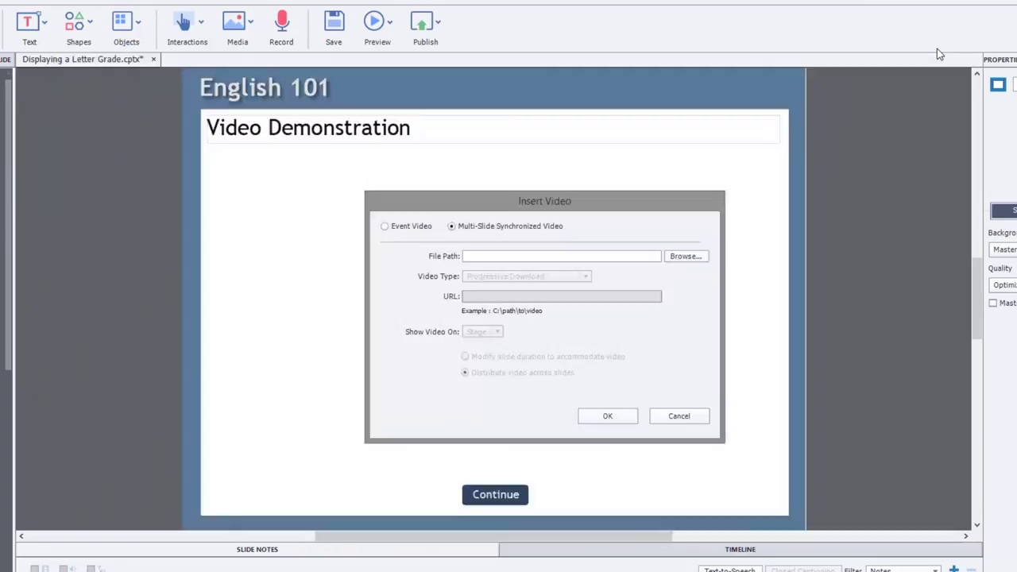
click(685, 256)
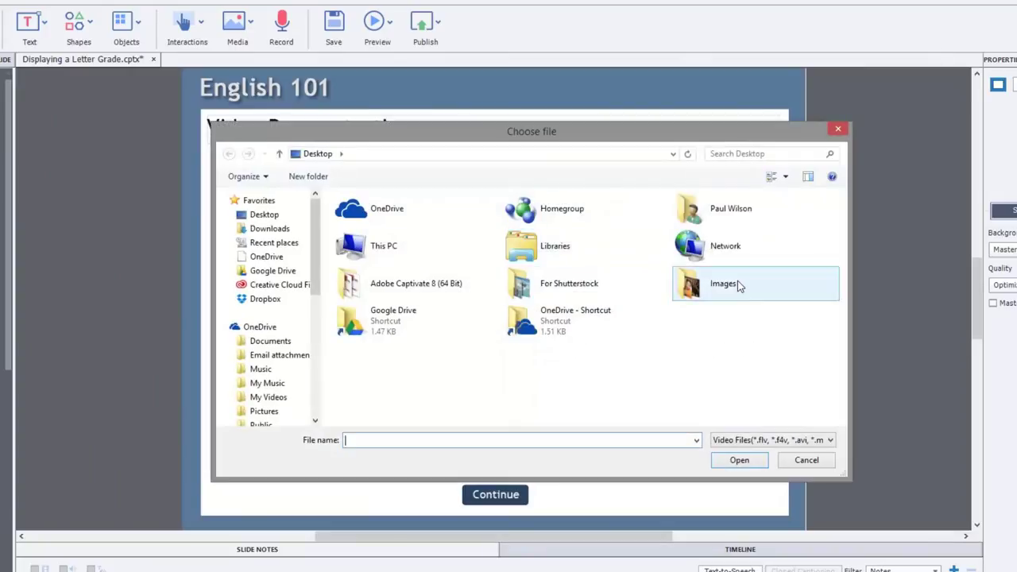
double_click(737, 282)
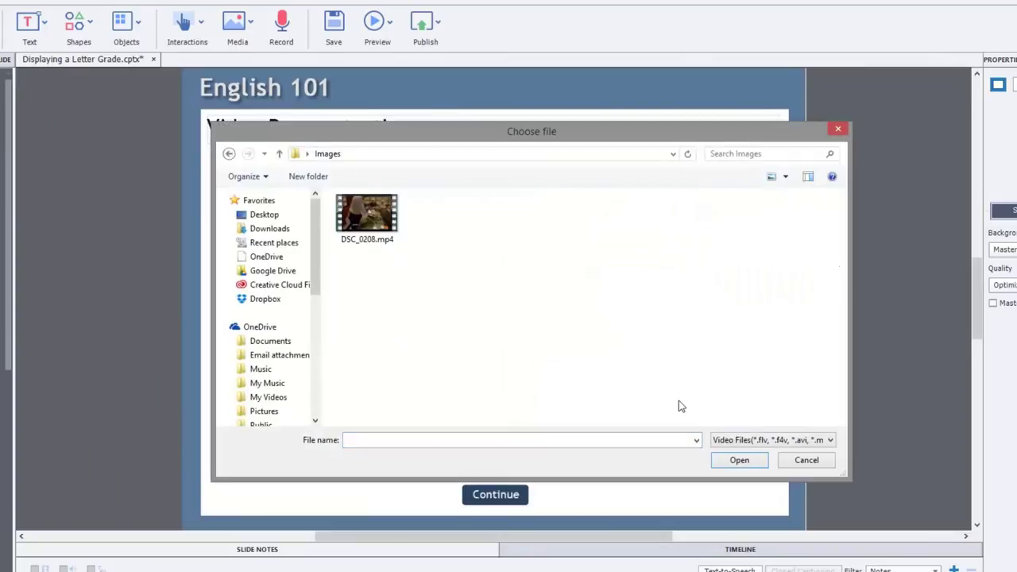
click(364, 211)
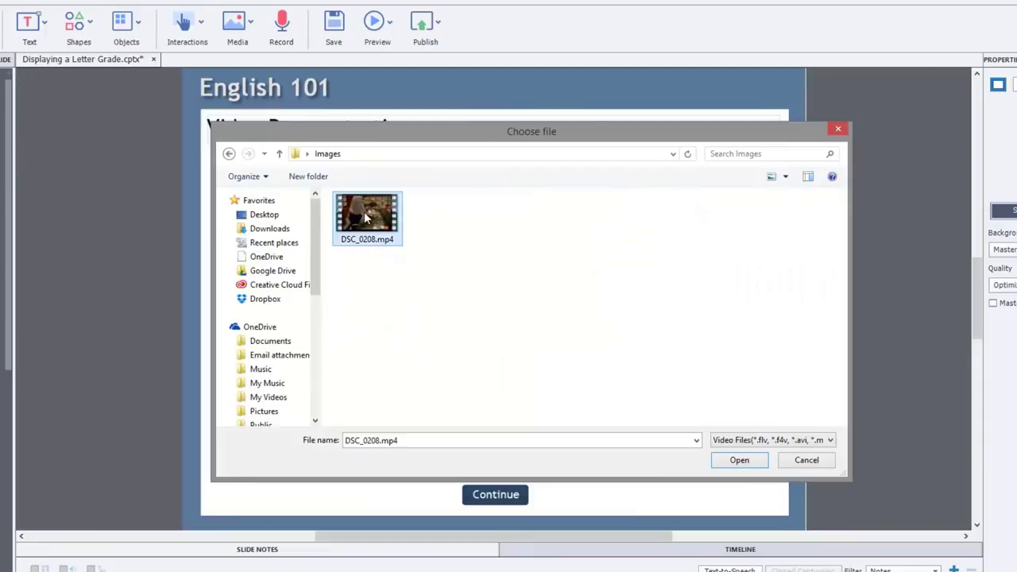
click(743, 461)
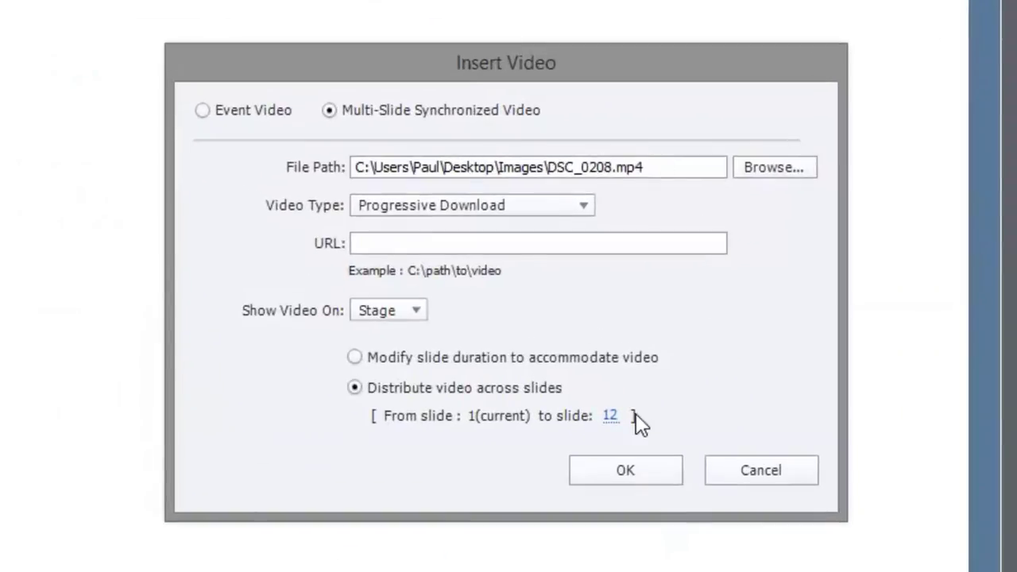
Insert the video as Progressive Download on Stage, with slide duration modified to fit
click(530, 214)
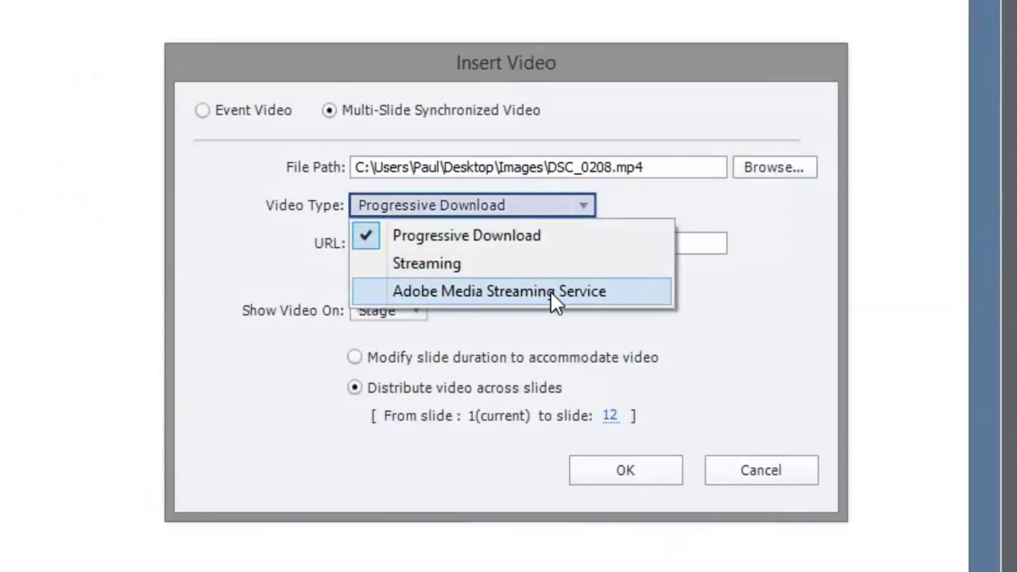
click(531, 235)
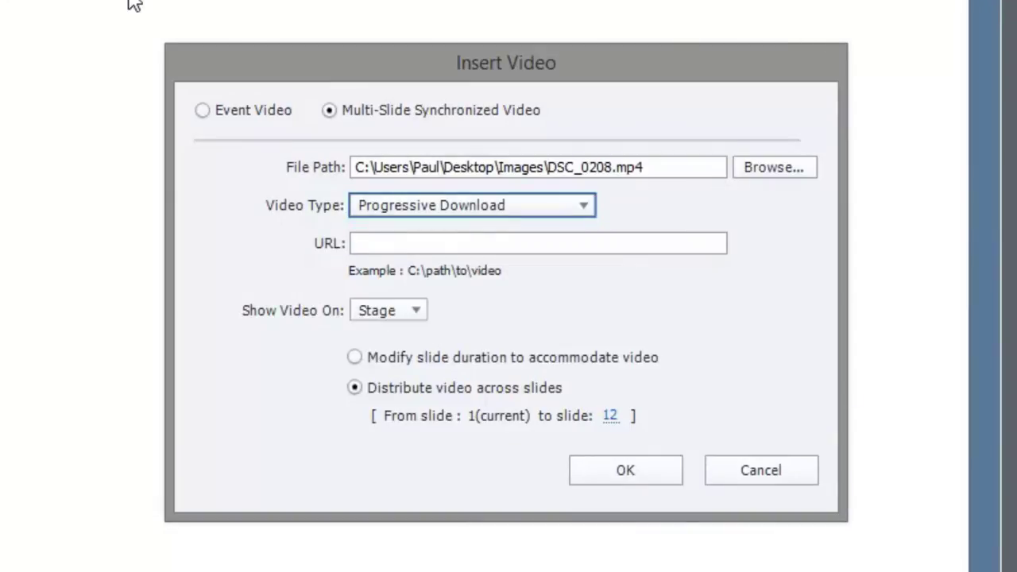
click(412, 311)
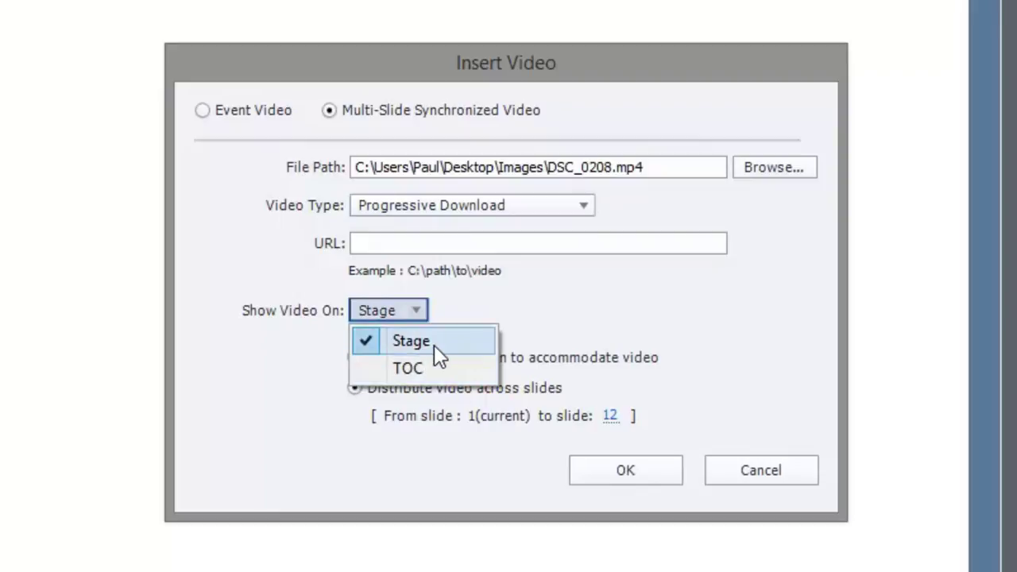
click(434, 346)
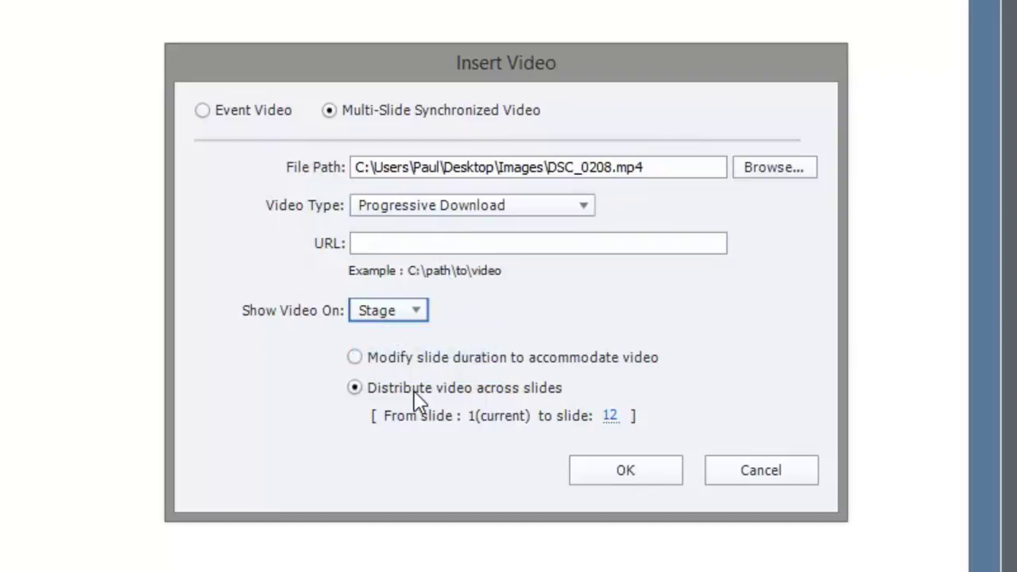
click(355, 357)
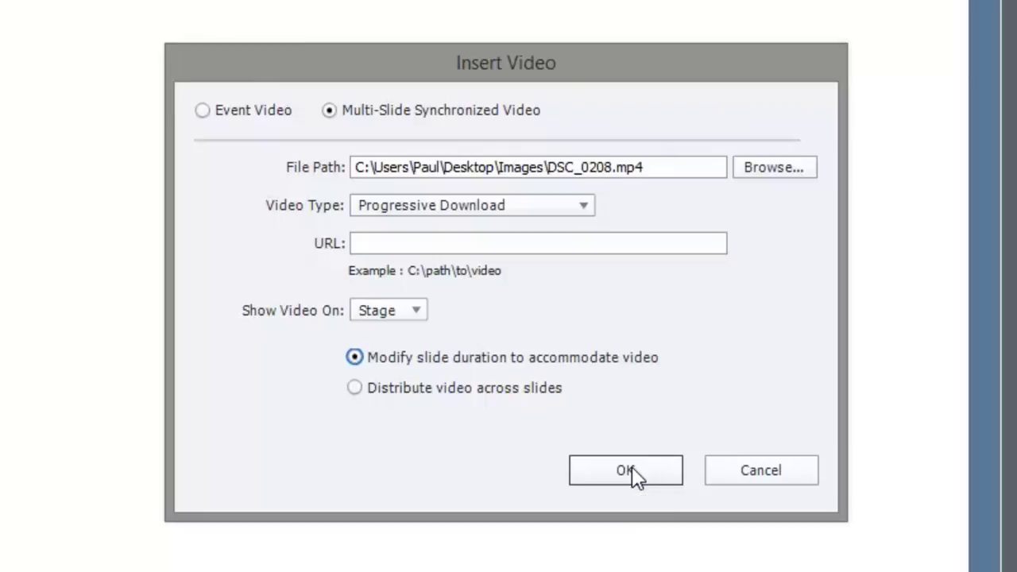
click(633, 469)
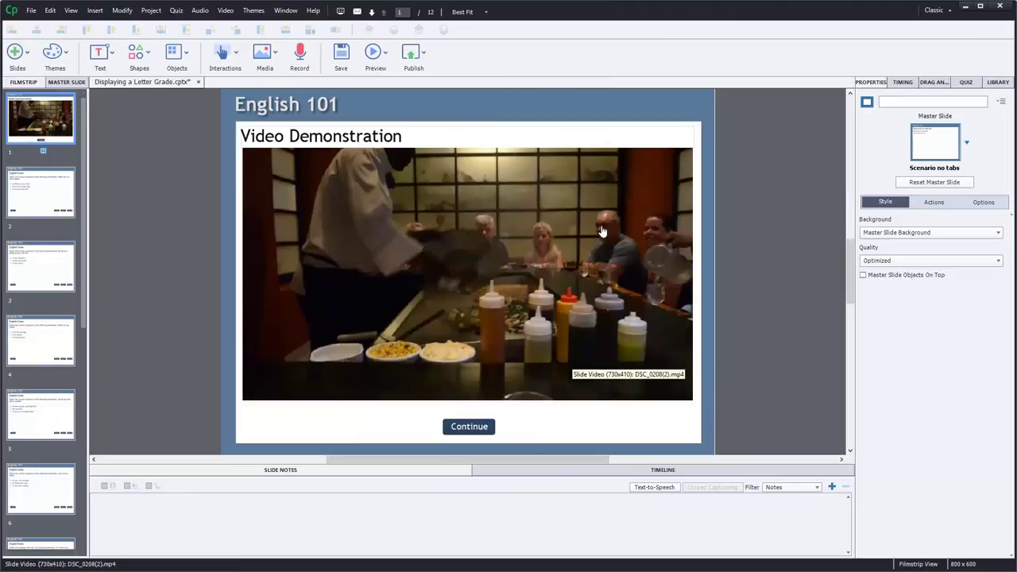
Move the slide video slightly lower by setting its Y position to 103
click(324, 253)
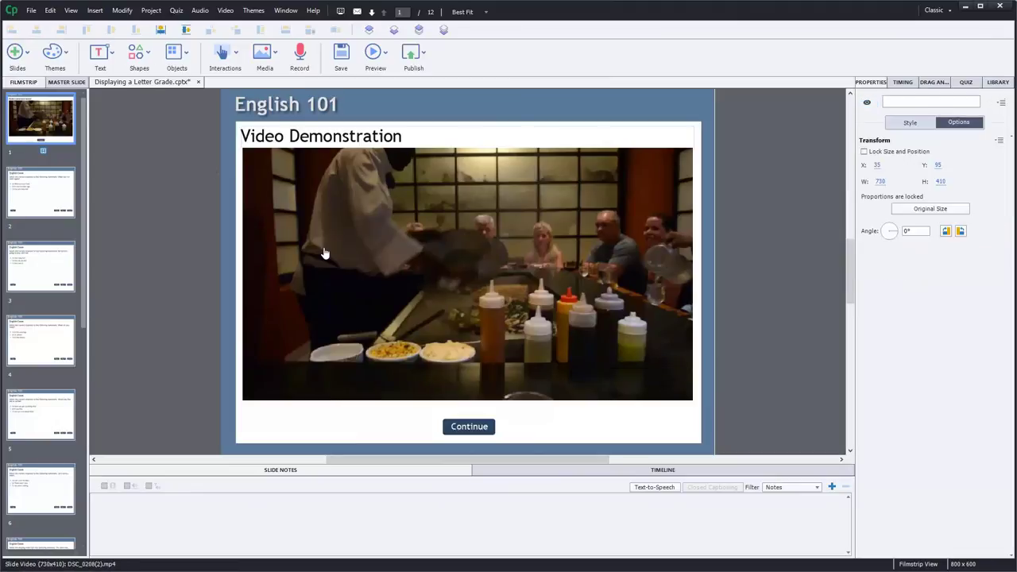
click(161, 30)
click(939, 166)
click(940, 165)
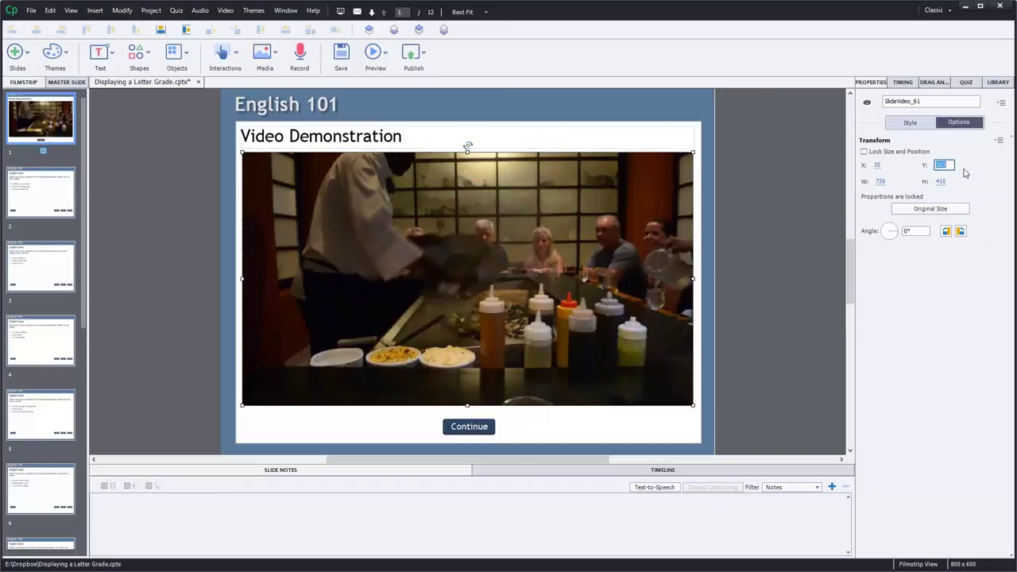
key(Return)
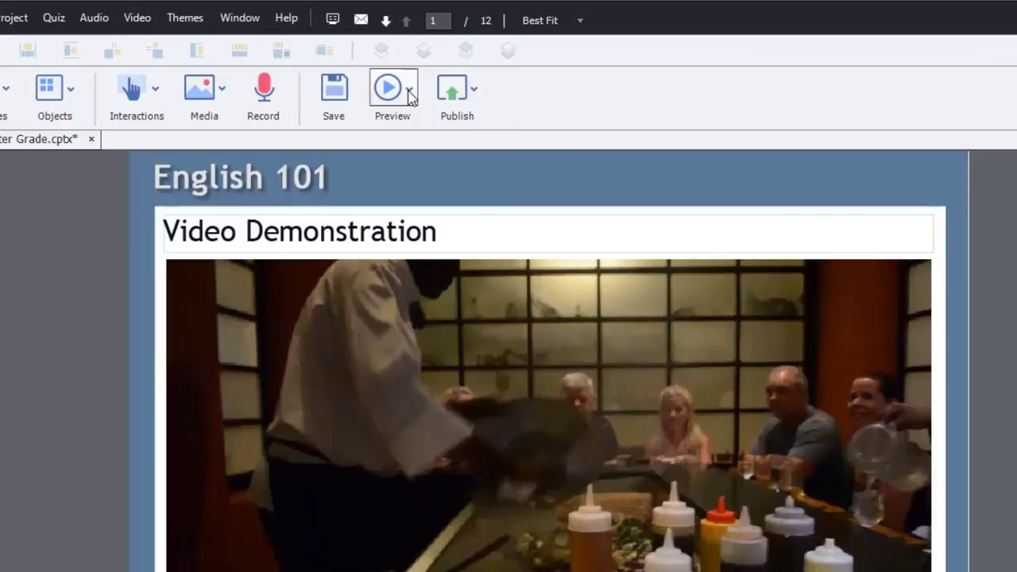
Preview the project In Browser from the Preview menu
click(411, 96)
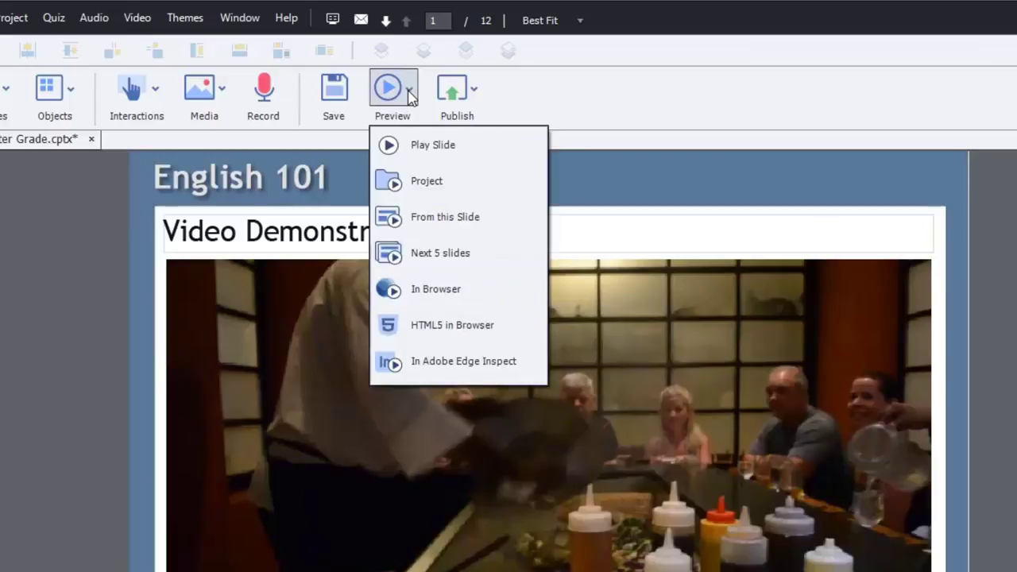
click(436, 297)
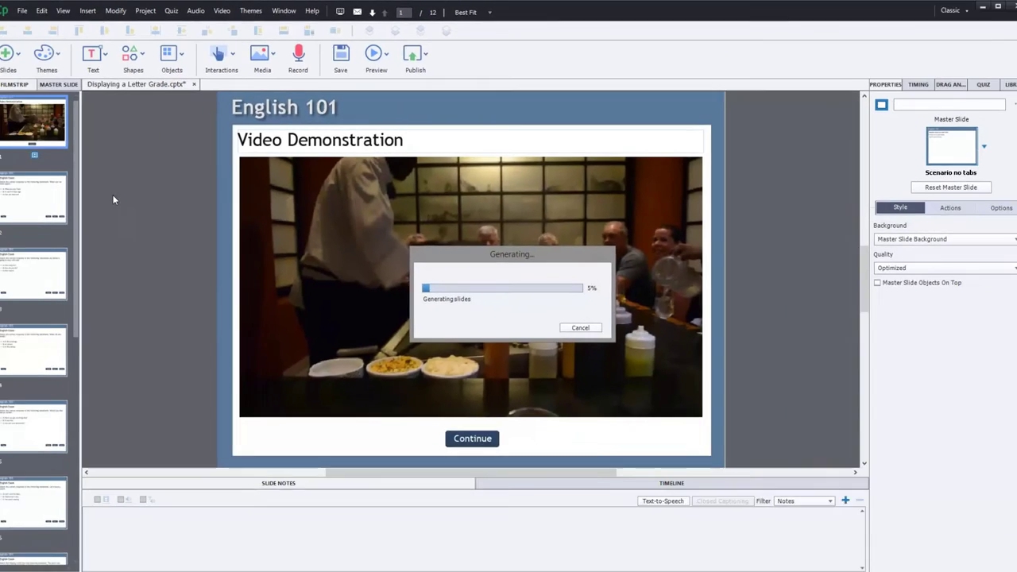